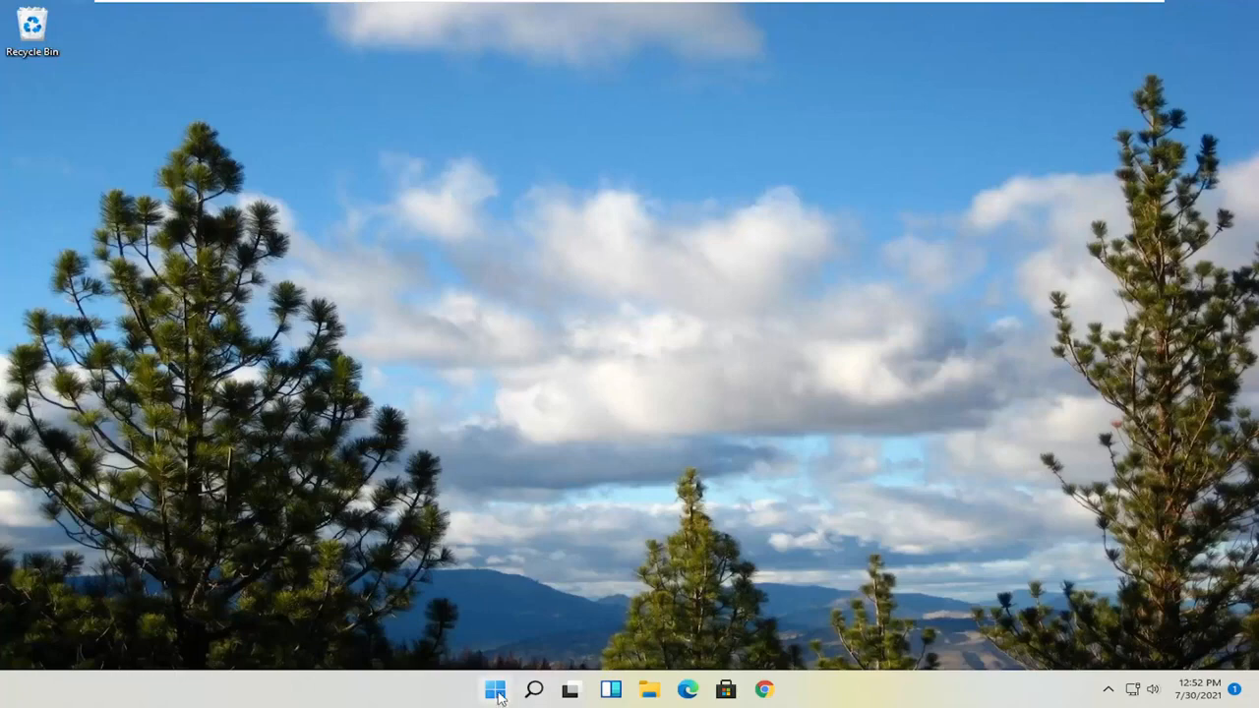
Bring up the Start menu to search for Control Panel
click(496, 689)
text(contro)
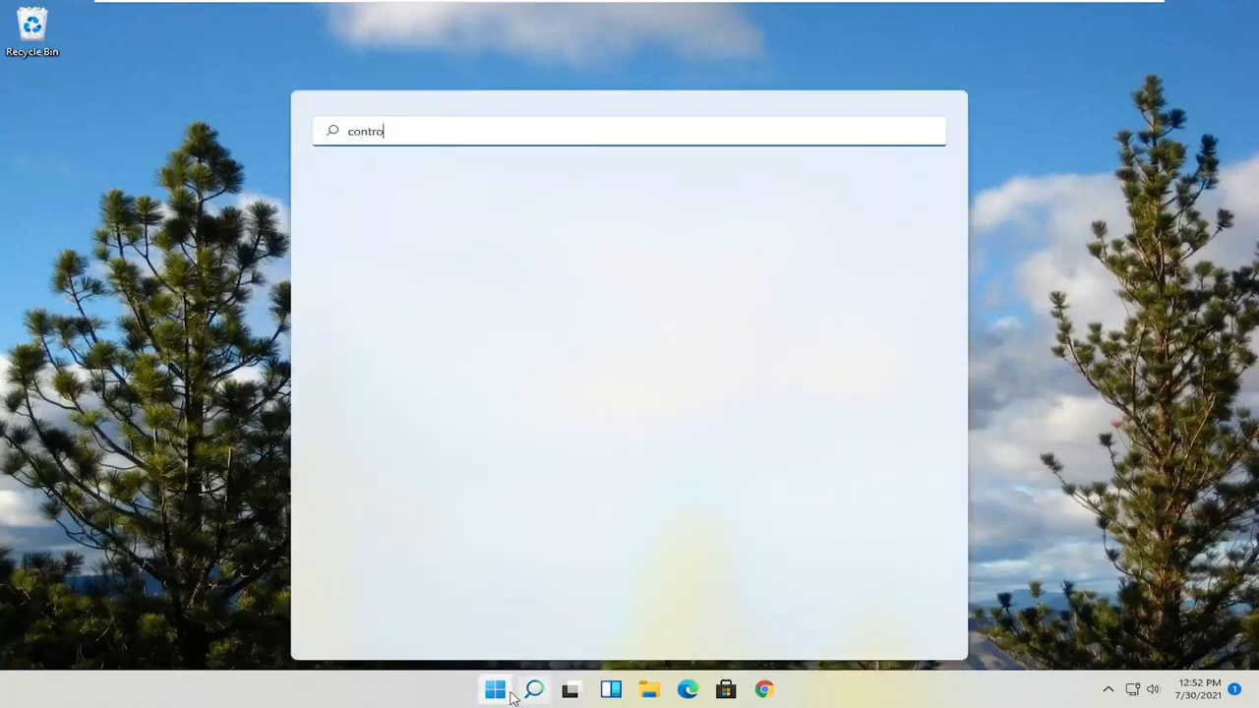
text(l panel)
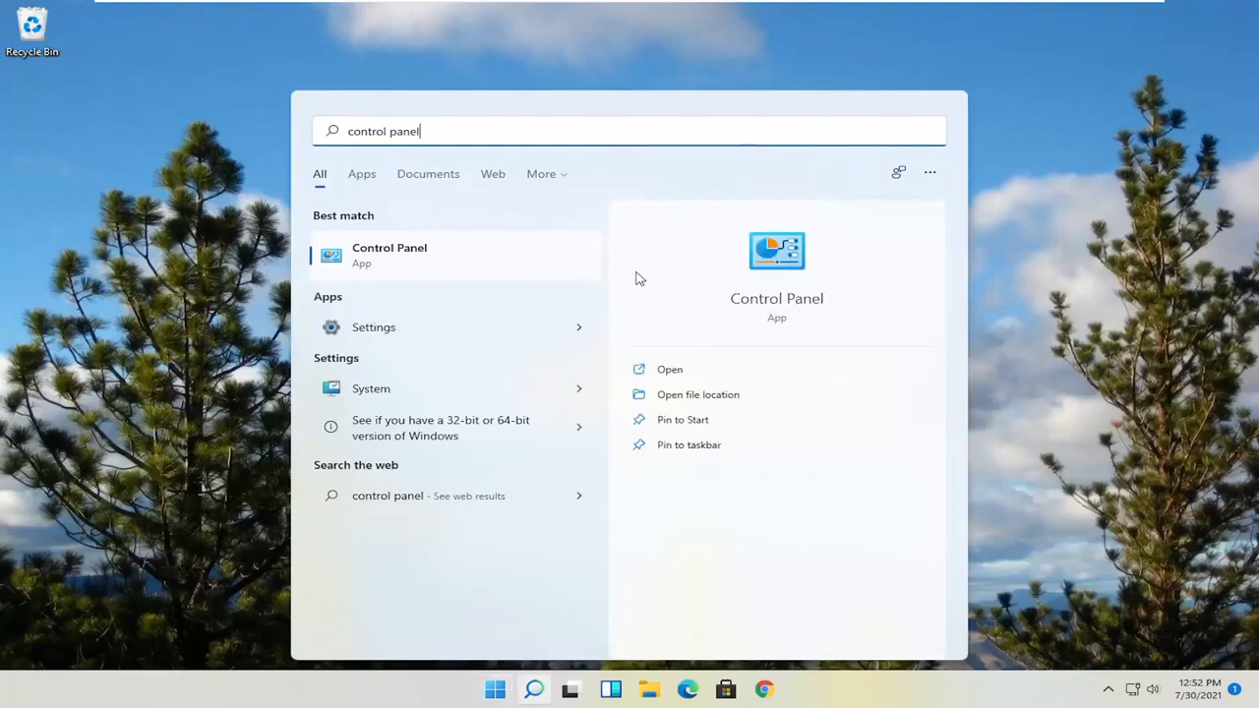
Launch Control Panel from the search result, view all items as Large icons and go to Sound
click(417, 264)
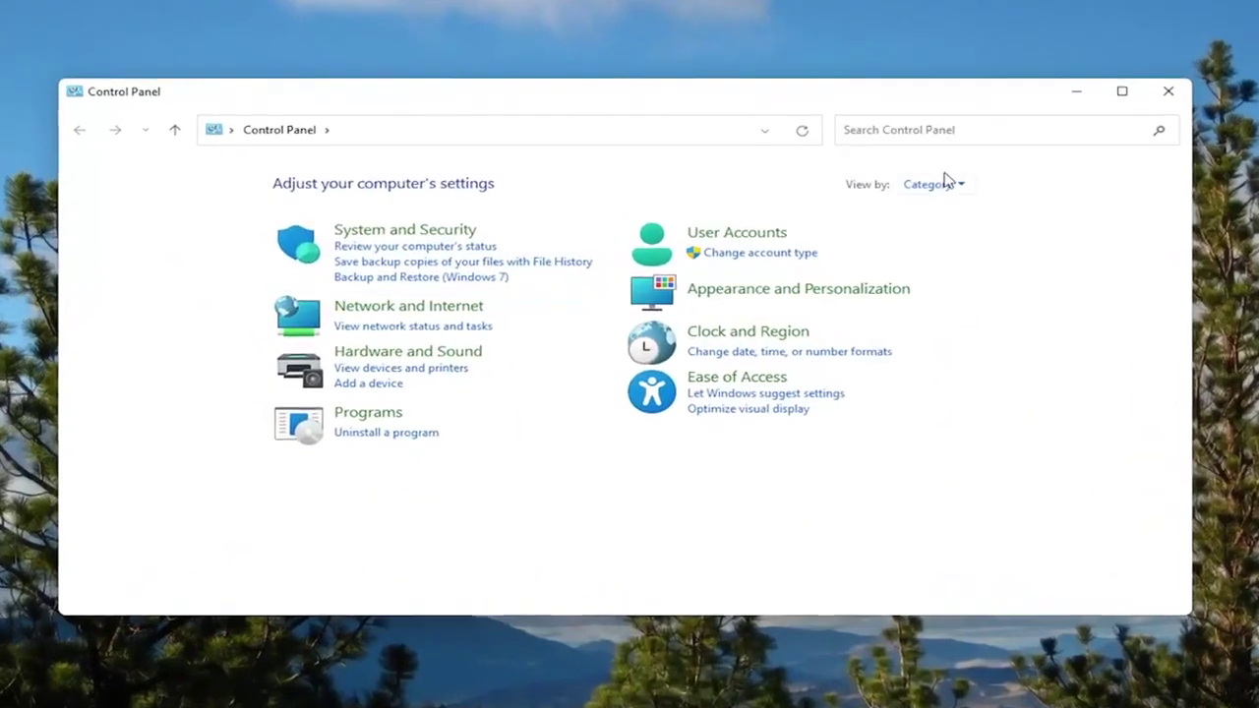
click(949, 183)
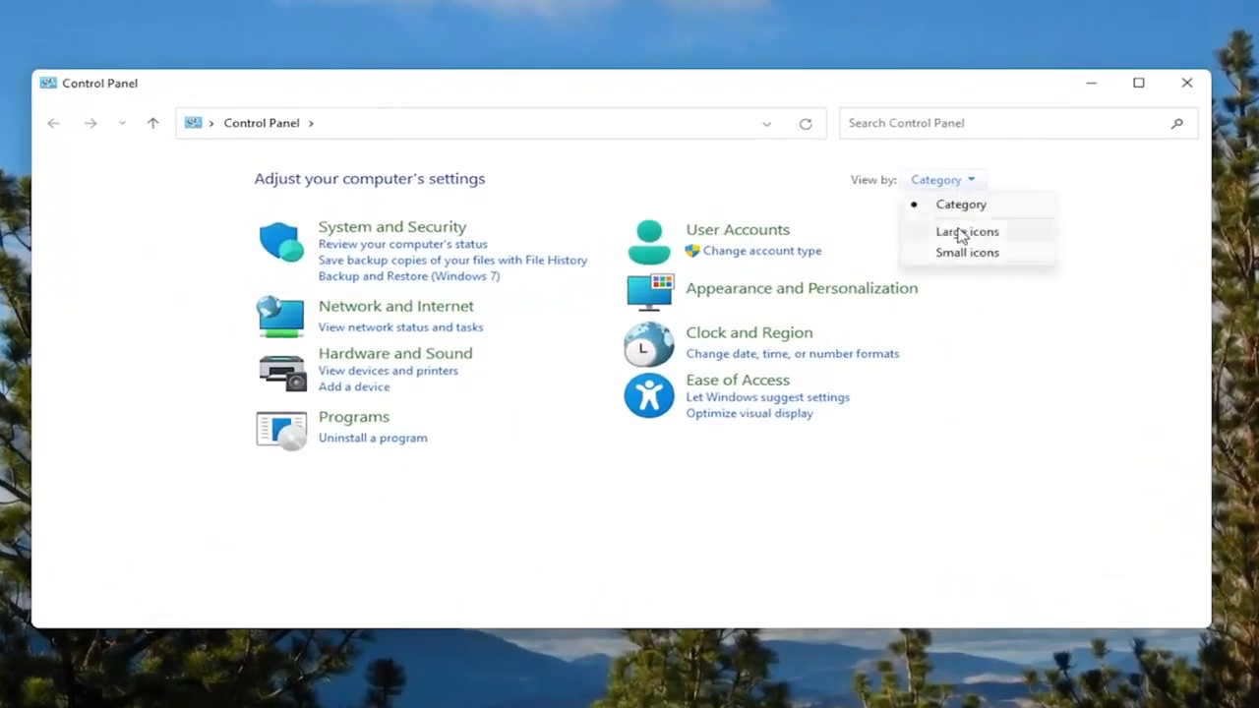
click(962, 232)
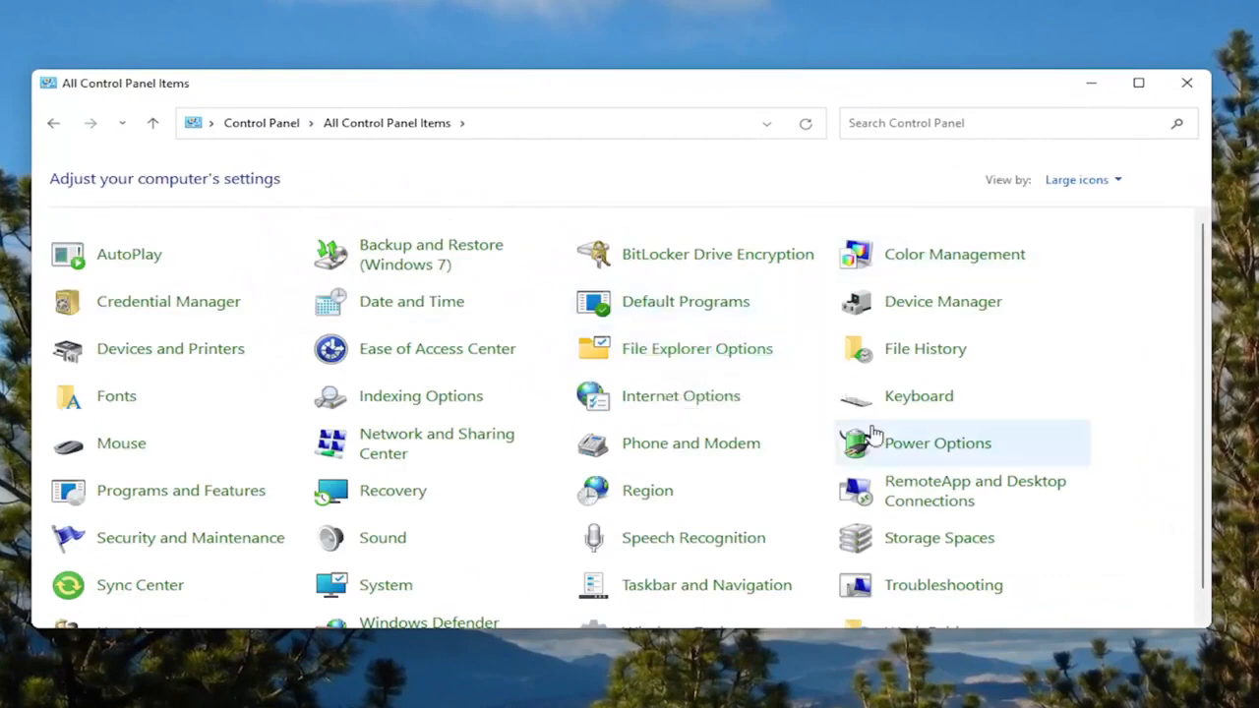
click(383, 543)
On the Sounds tab, uncheck 'Play Windows Startup sound', apply it and confirm with OK
drag(272, 49, 644, 105)
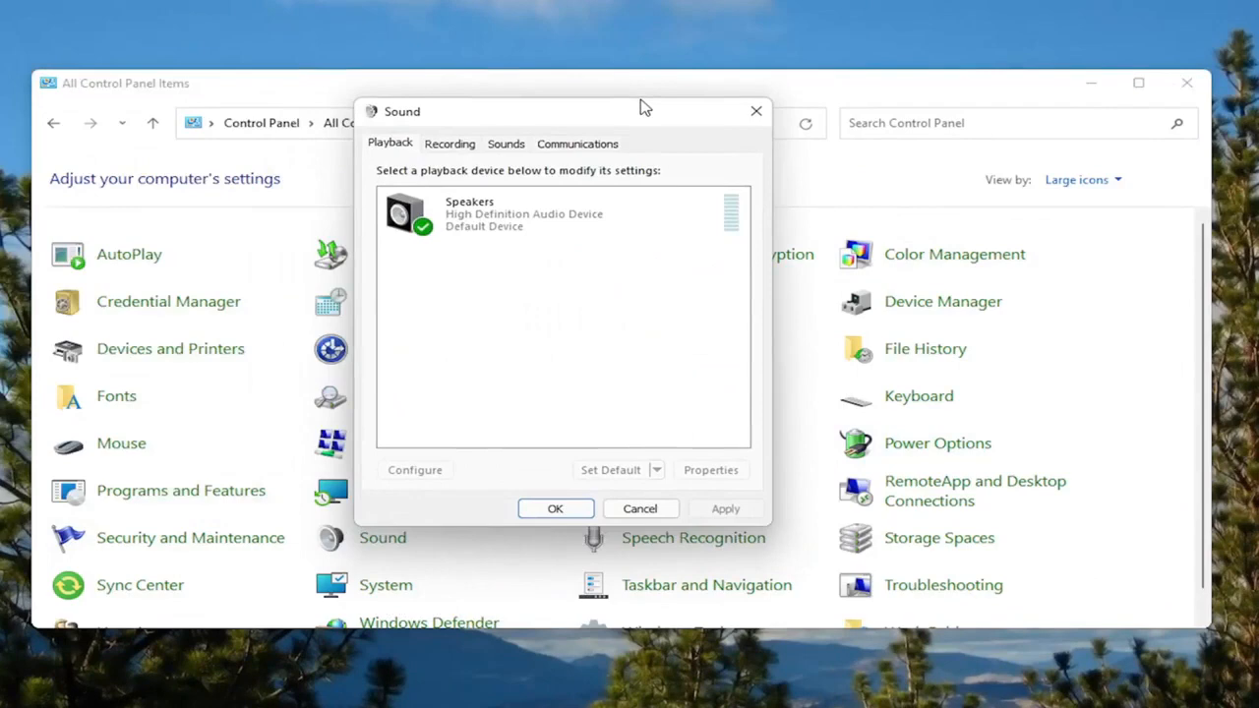
click(509, 143)
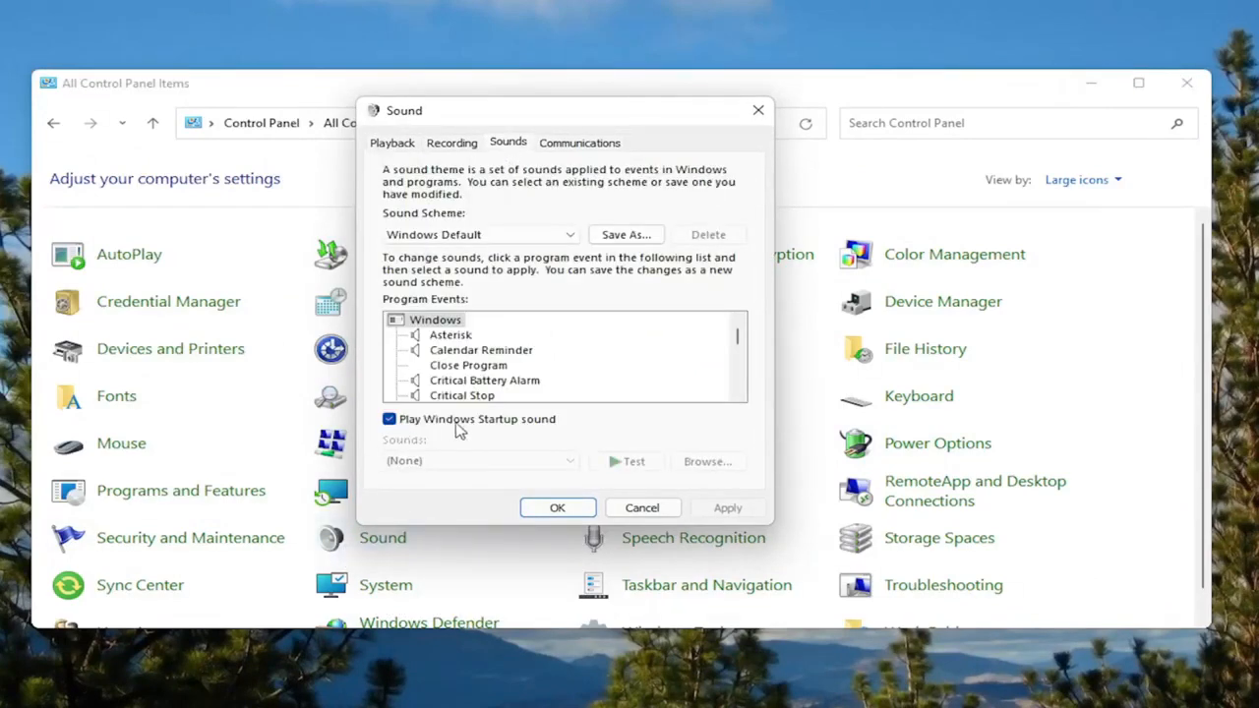
click(389, 419)
click(728, 507)
click(553, 507)
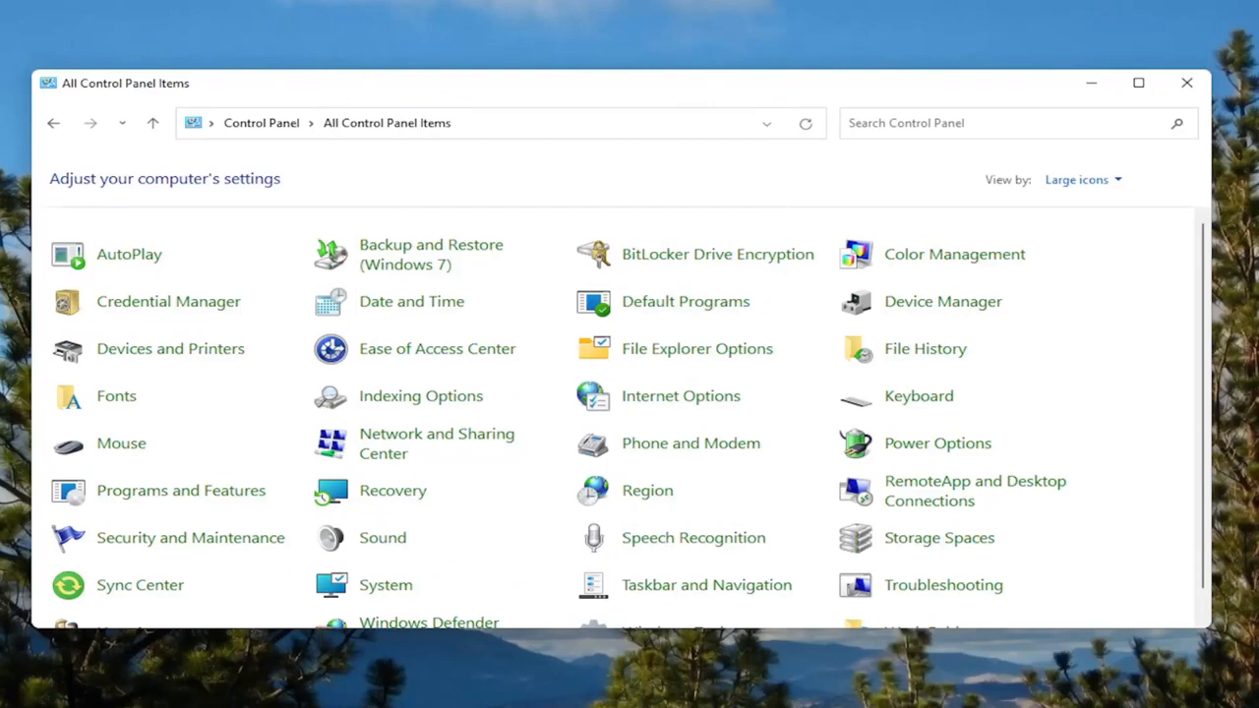
Close the Control Panel window, returning to the desktop
click(1187, 83)
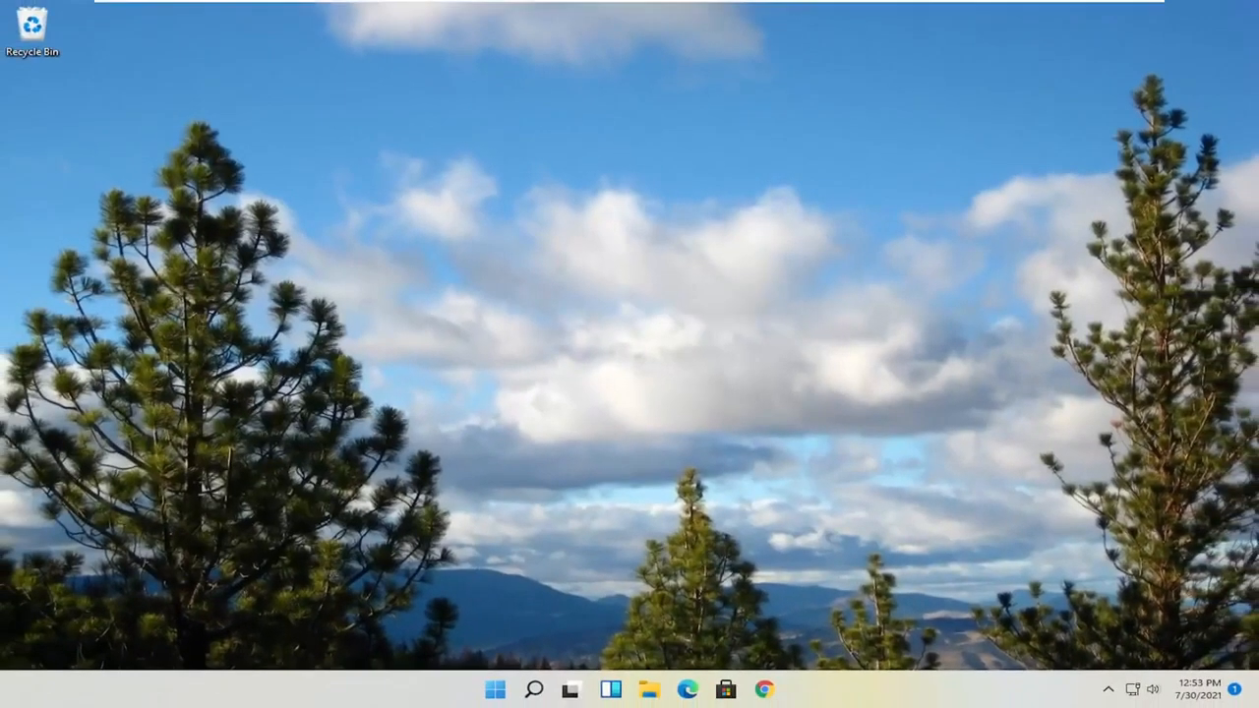